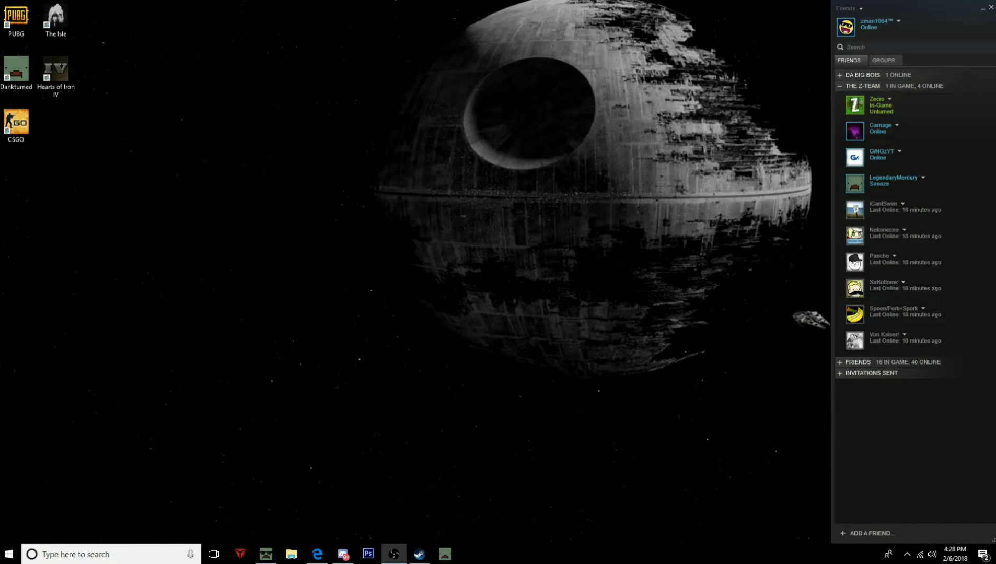
- Launch Microsoft Edge from the taskbar to get a new tab page
left_click(317, 554)
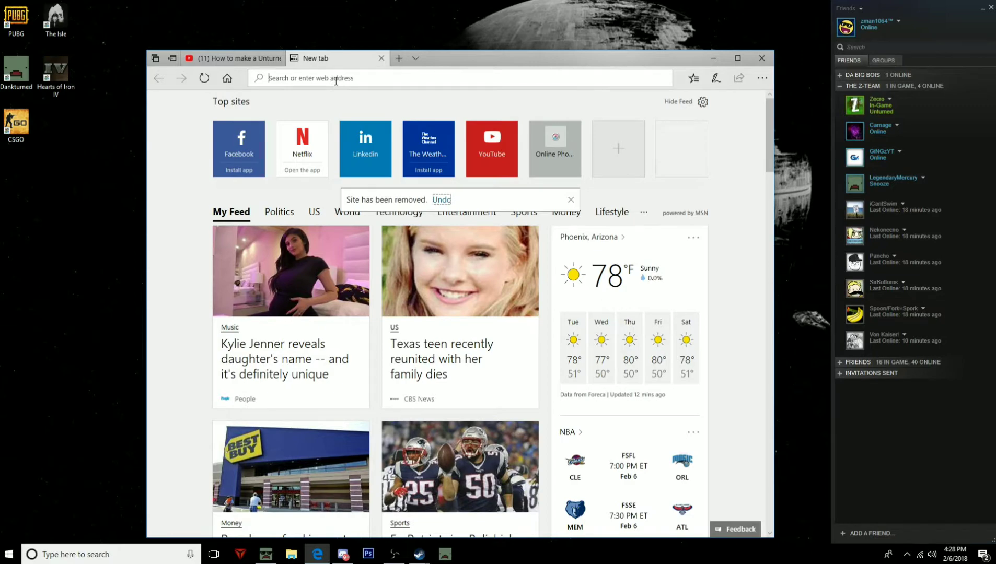
- Load unturned-server-organiser.com in Edge, maximize the browser, then minimize it
type("https://unturned-server-organiser.com/")
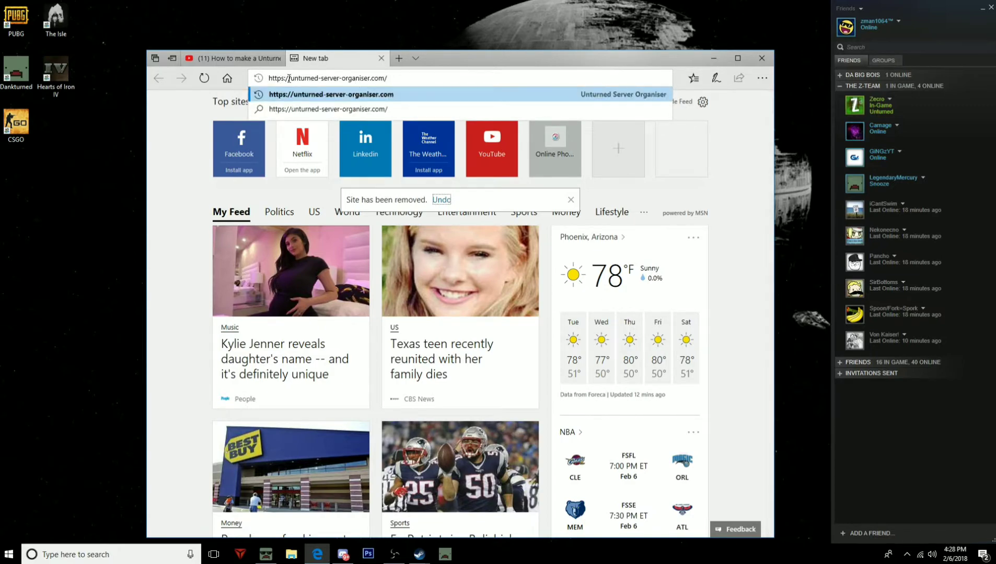
left_click(377, 97)
left_click(742, 57)
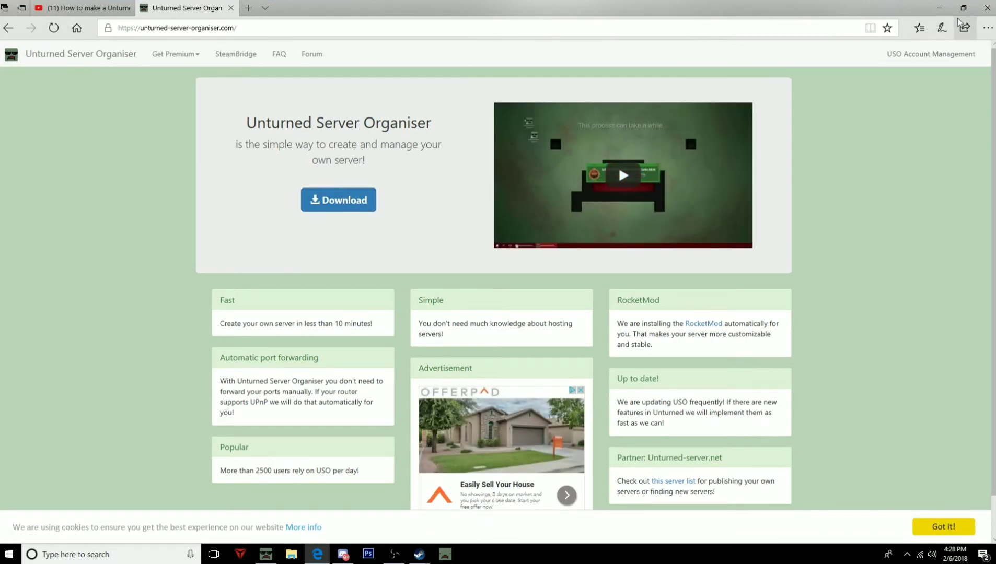
left_click(940, 8)
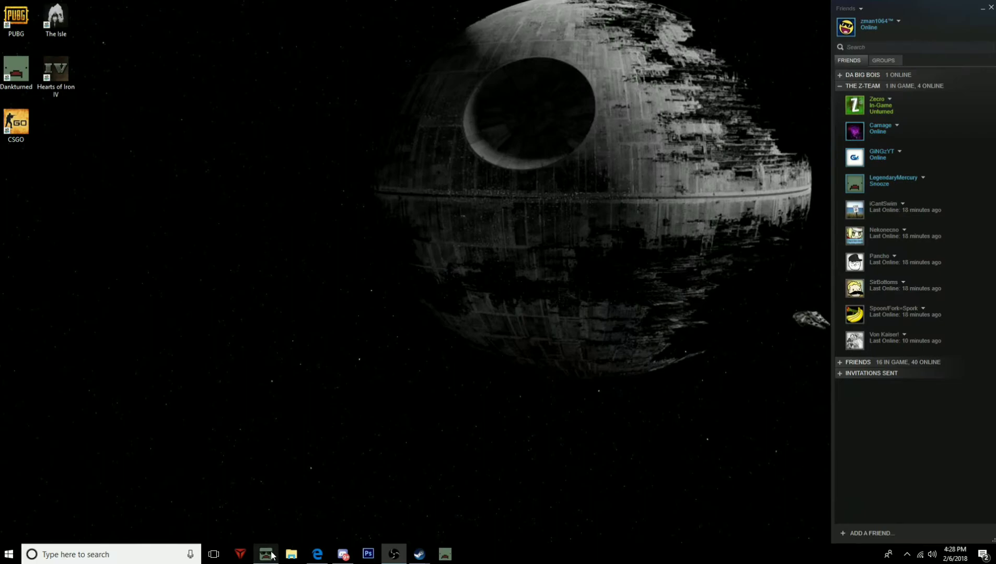
- Restore the organiser and create a RocketMod server named 'dank.com' in place of 'Server #'
left_click(266, 554)
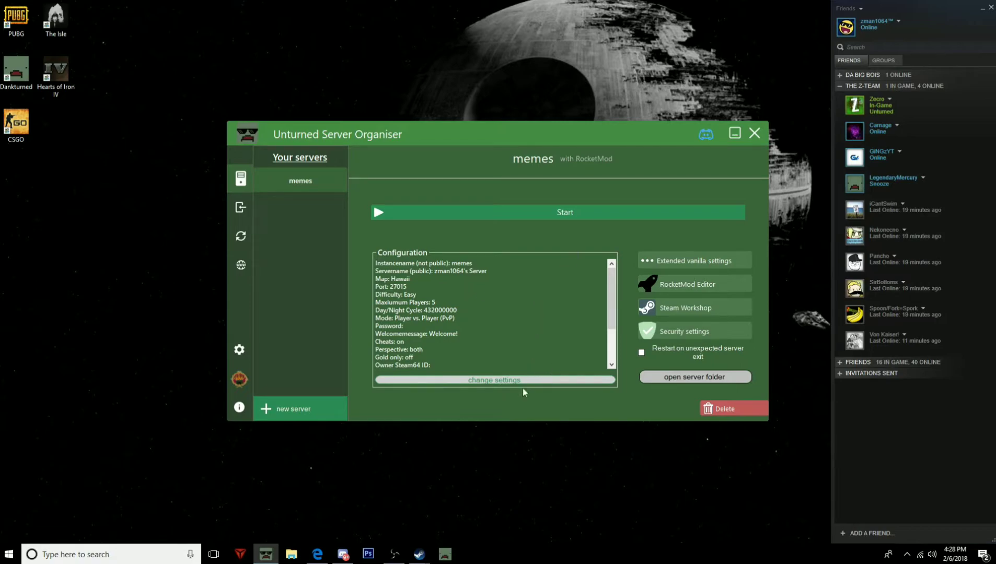
left_click(279, 410)
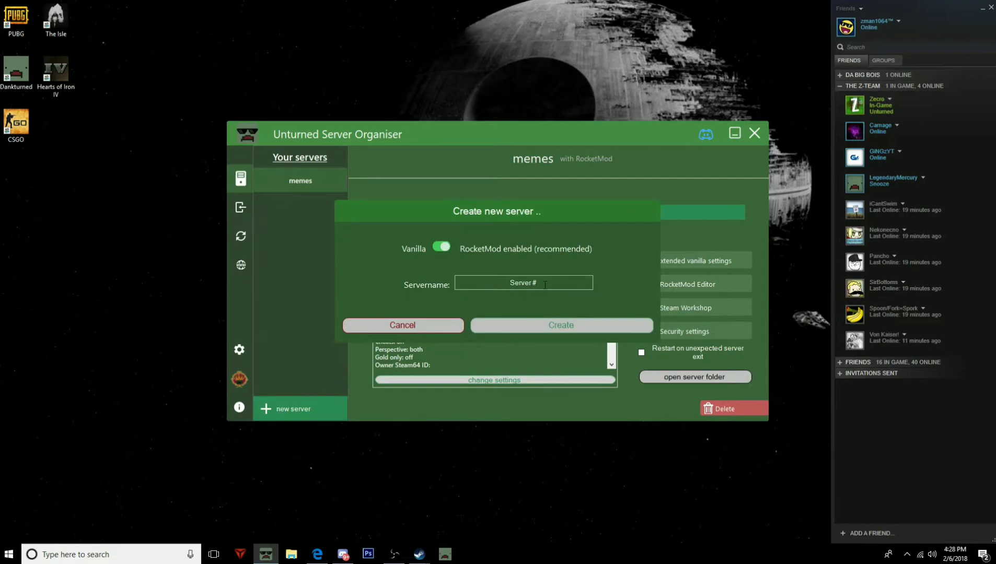
left_click_drag(547, 282, 496, 281)
key("BackSpace")
type("dank.com")
left_click(560, 324)
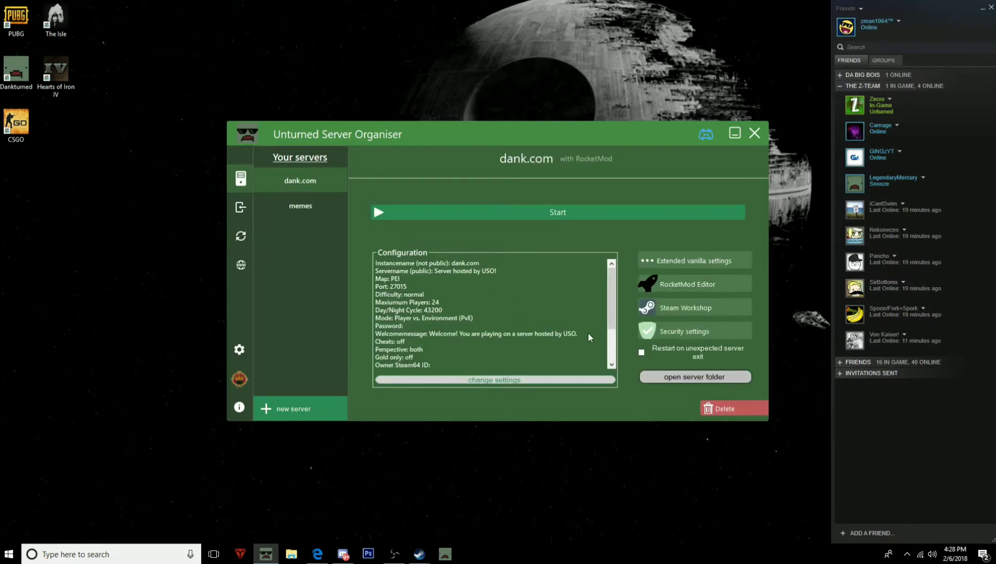
- In dank.com's settings, switch the map from Springfeild to Hawaii
left_click(481, 381)
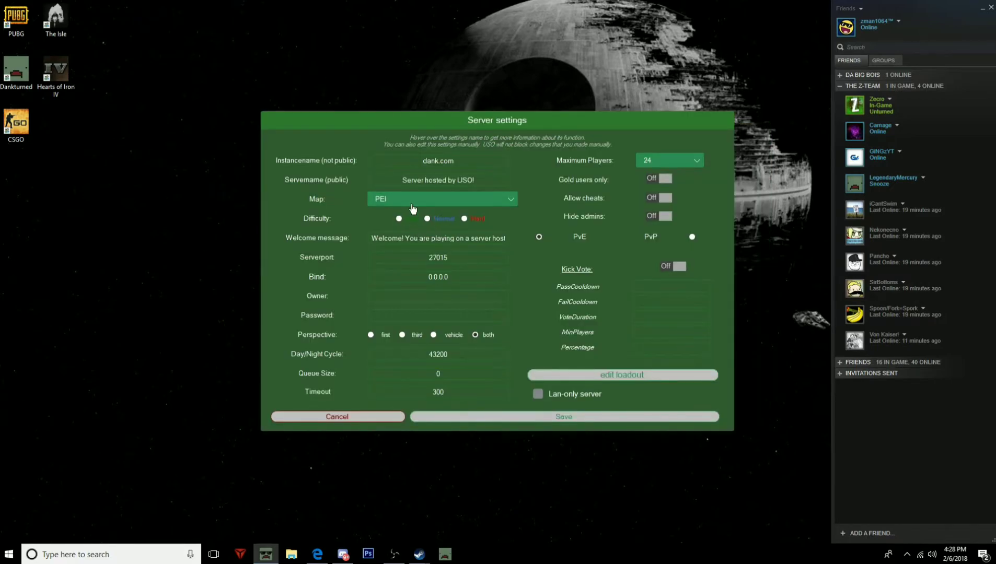
left_click(412, 203)
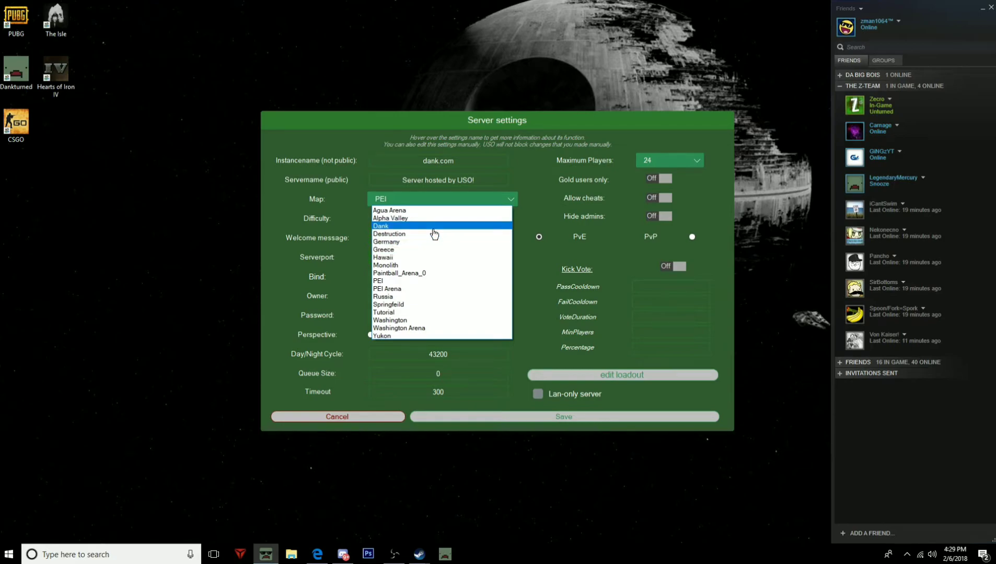
left_click(421, 306)
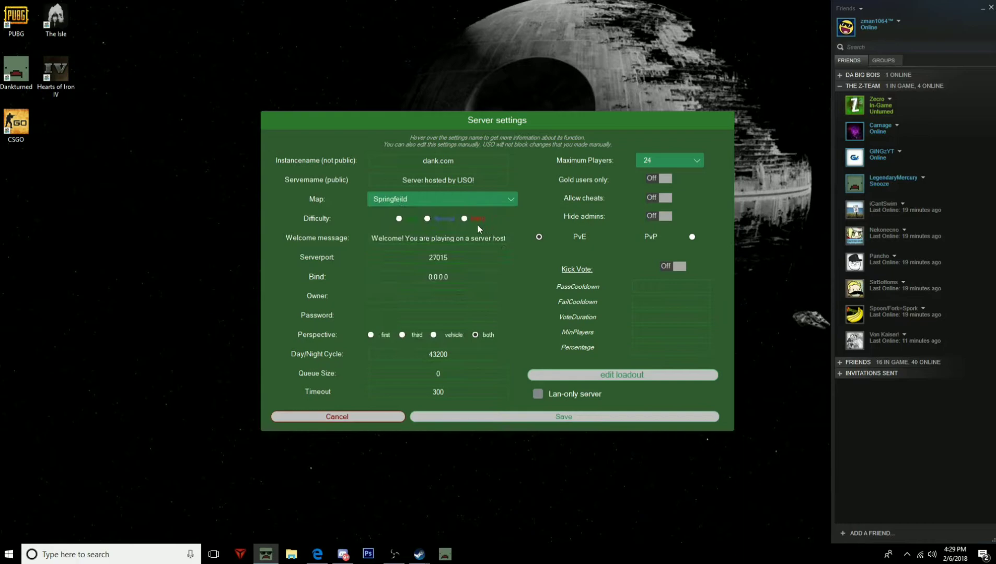
left_click(399, 219)
left_click(457, 199)
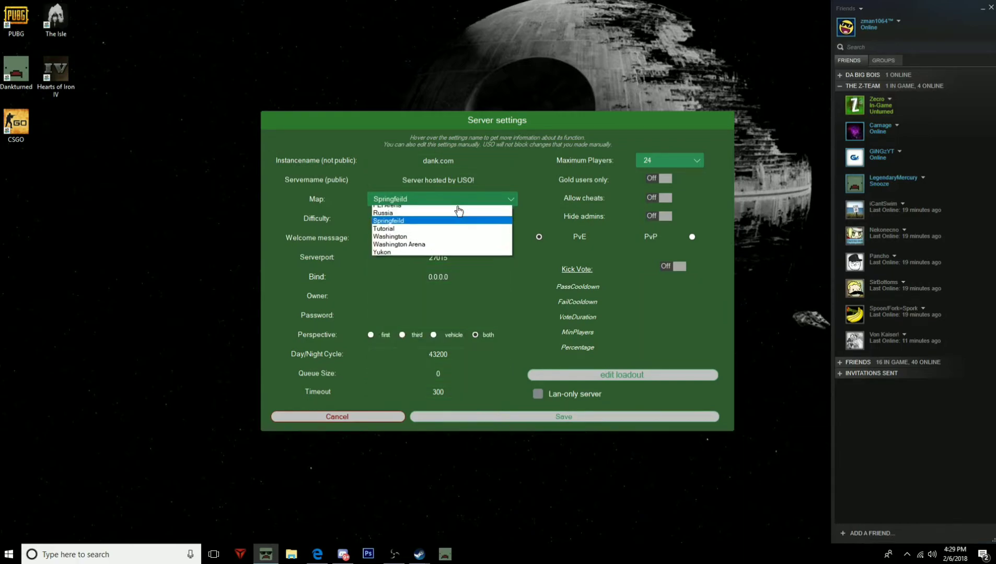
left_click(455, 258)
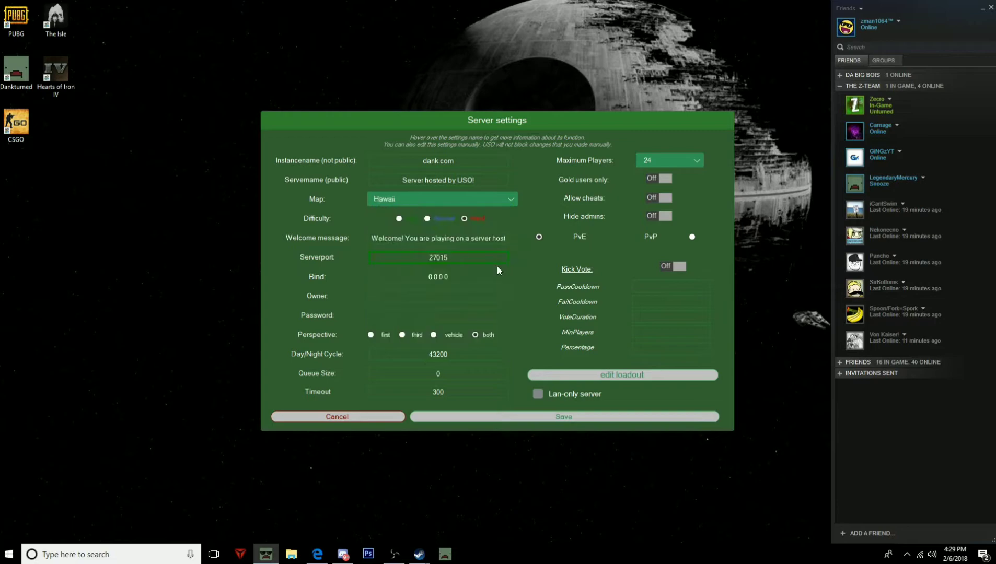
left_click(480, 186)
- Clear the default Welcome message and enter 'Go away nerd'
left_click_drag(435, 240, 294, 249)
key("BackSpace")
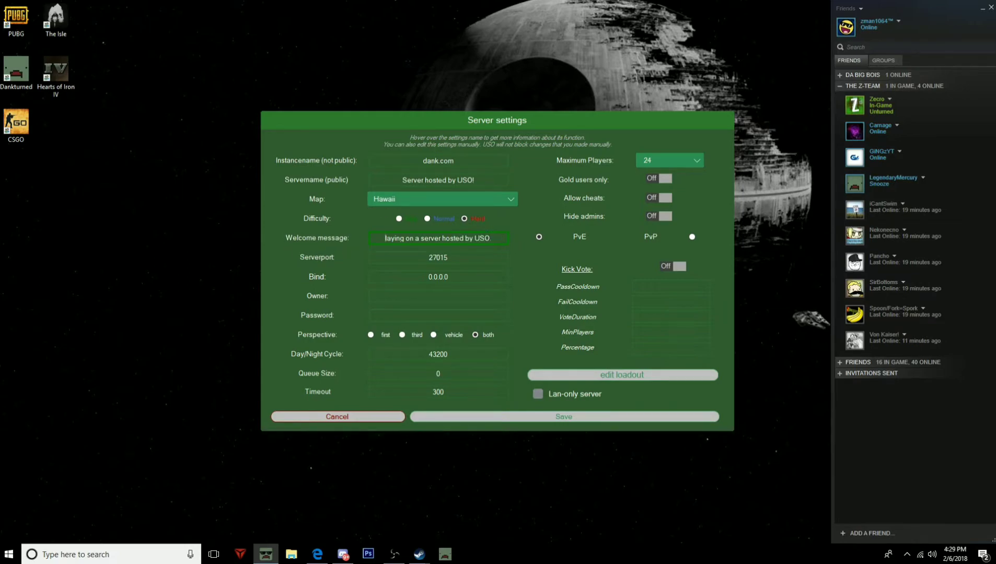
left_click_drag(486, 241, 355, 240)
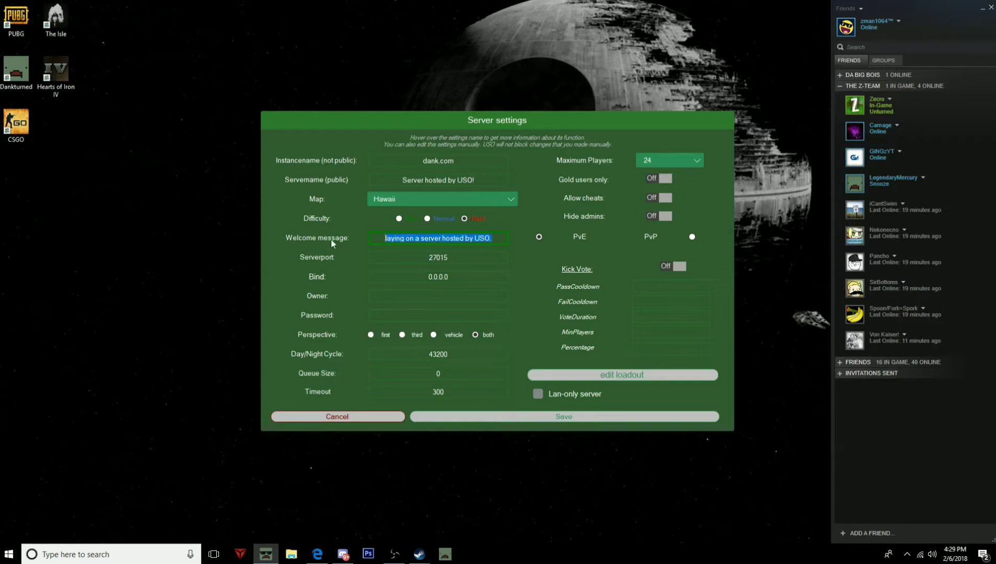
key("BackSpace")
type("G")
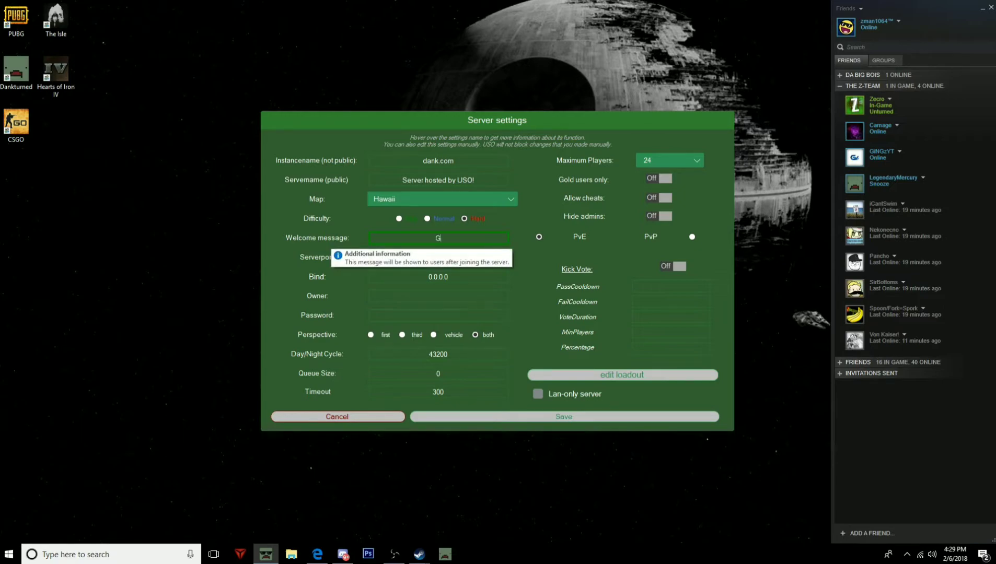
type("o away nerd")
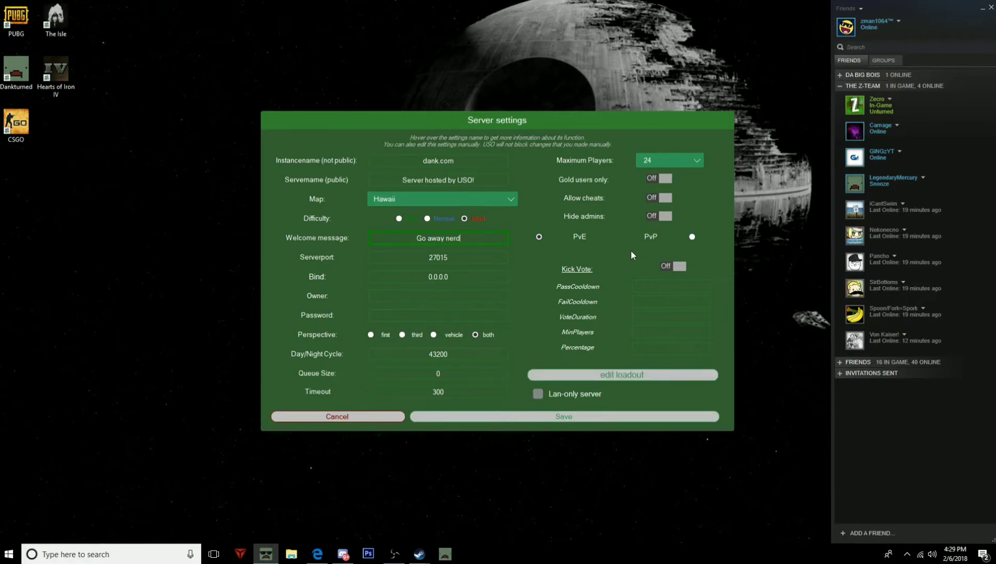
- Switch the game mode to PvP and set Maximum Players to 20
left_click(693, 238)
left_click(660, 161)
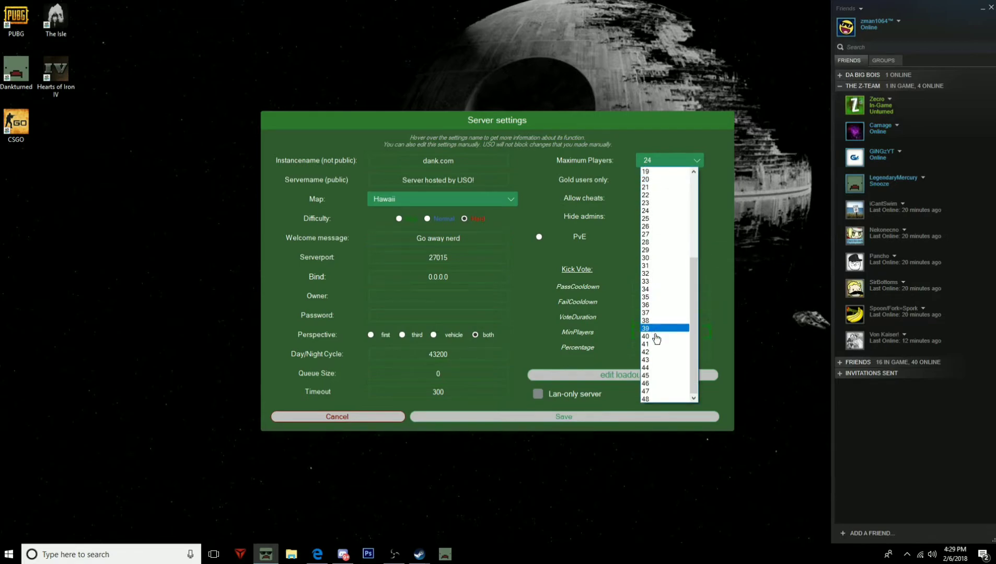
left_click(658, 393)
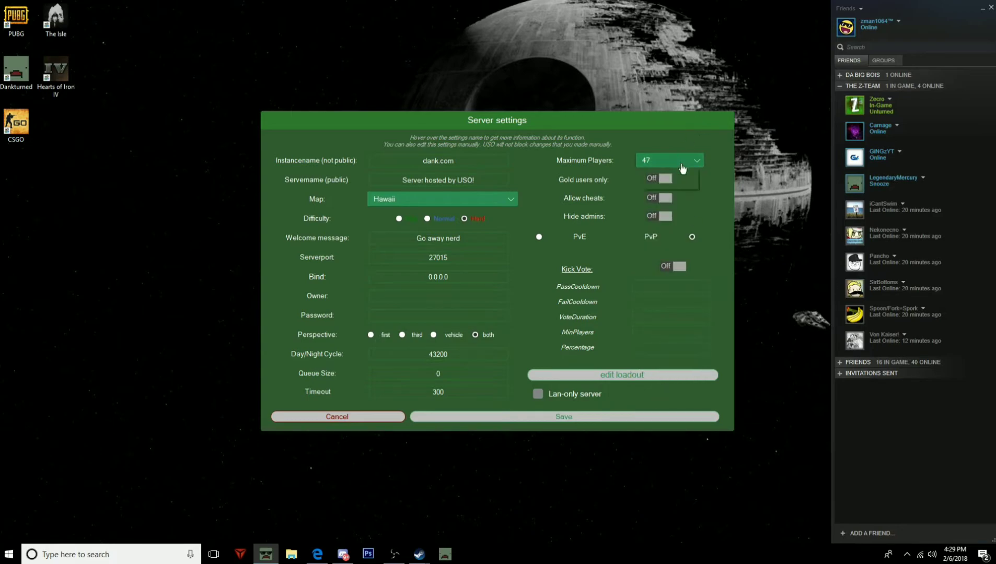
left_click(680, 159)
scroll(657, 235, "up", 5)
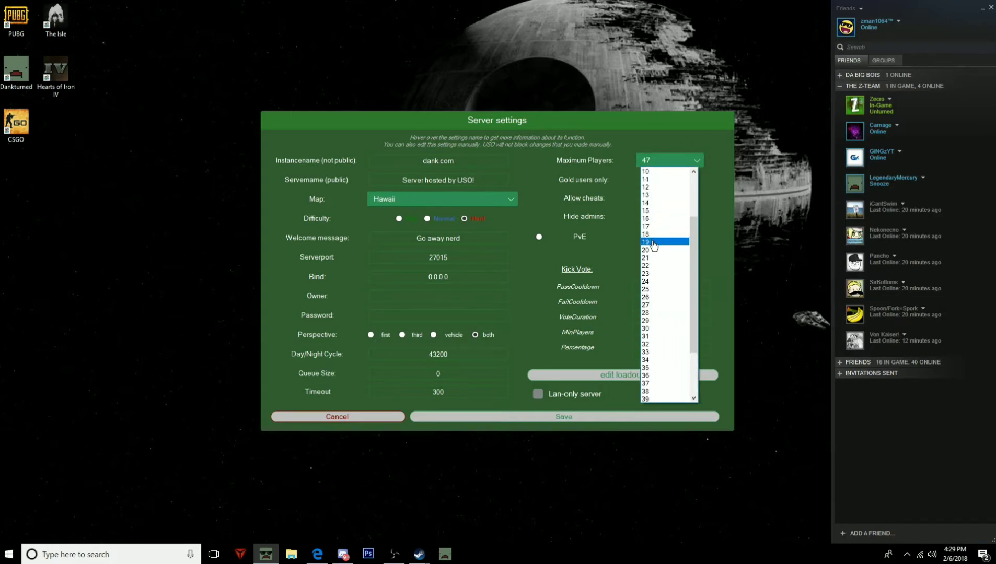
left_click(654, 250)
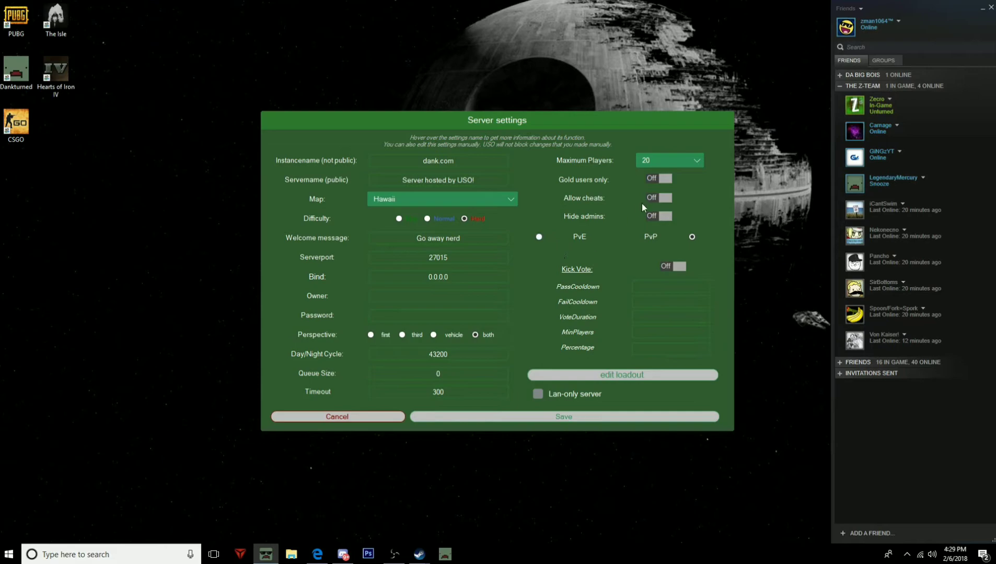
- Toggle Allow cheats, Hide admins and Gold users only on, then back off
left_click(666, 200)
left_click(666, 218)
left_click(662, 179)
left_click(659, 179)
left_click(659, 199)
left_click(659, 216)
mouse_move(350, 225)
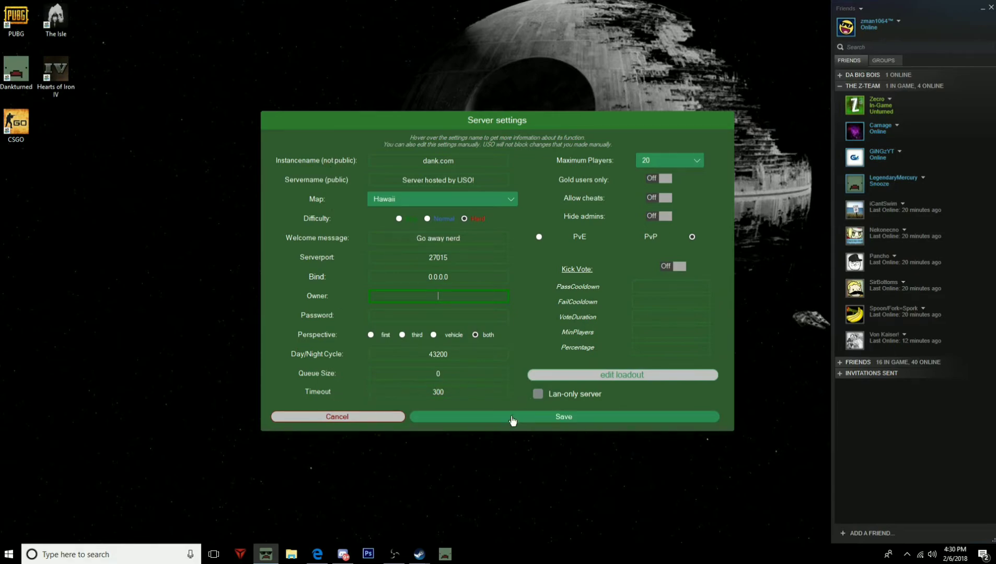
- Close the server settings, select the memes server and open the Workshop install-new-mod browser
left_click(357, 418)
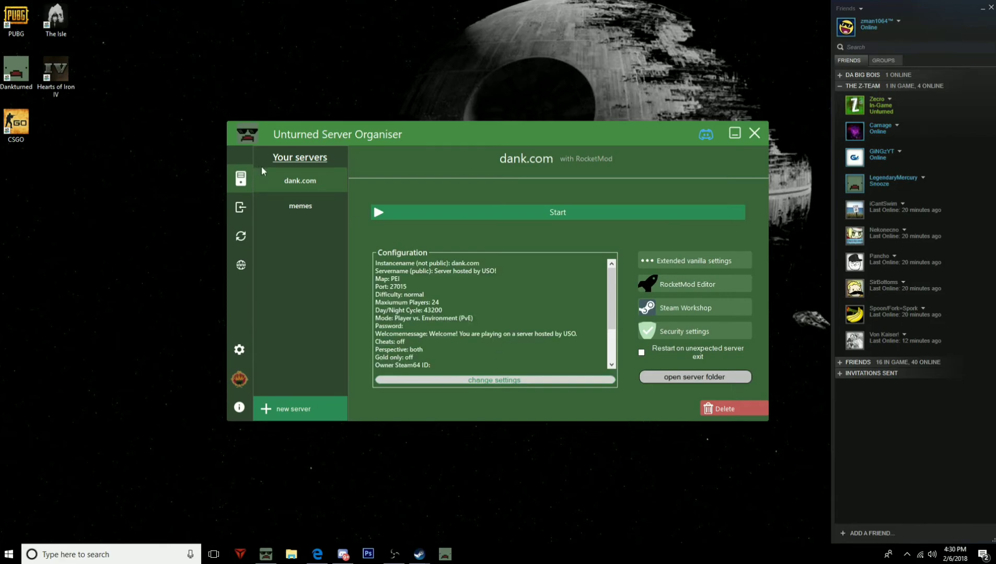
left_click(308, 189)
left_click(319, 215)
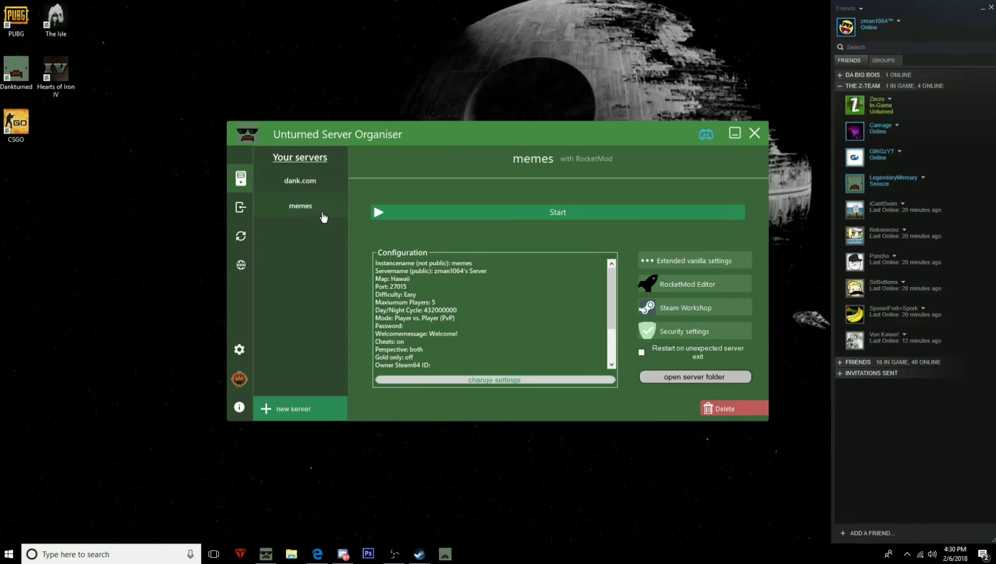
left_click(681, 311)
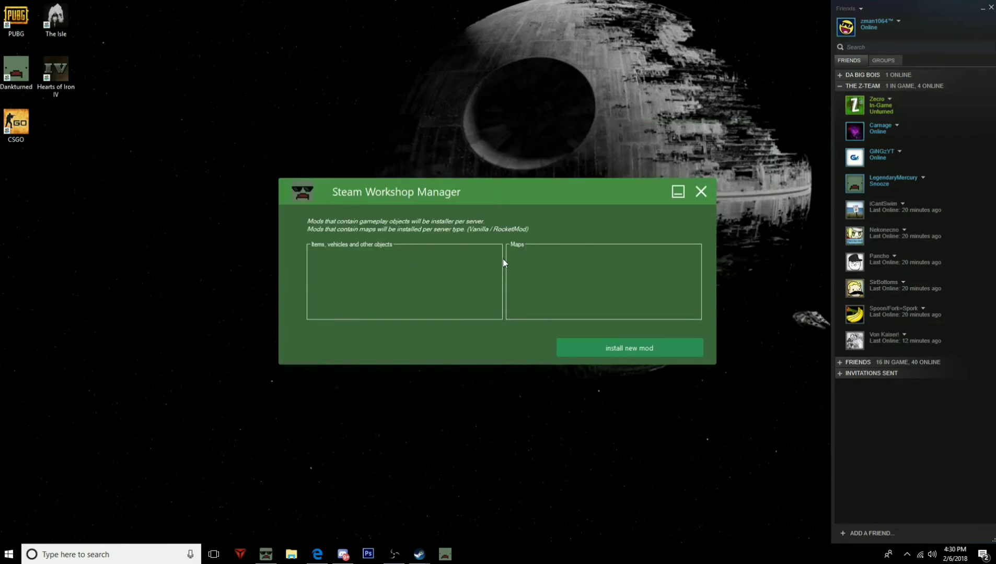
left_click(603, 349)
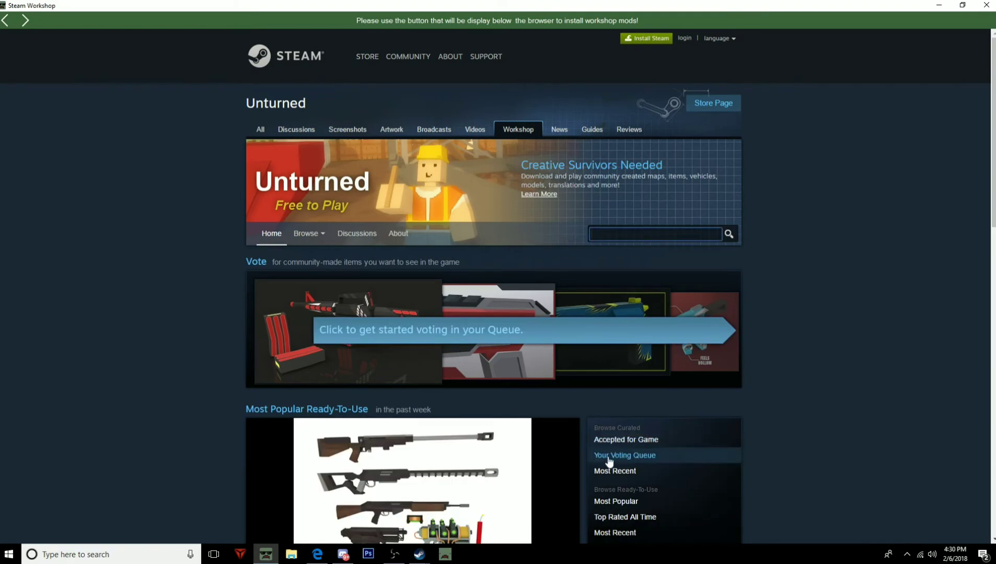
- Search the Workshop for 'timmy' and open the '1st map' result
type("immy")
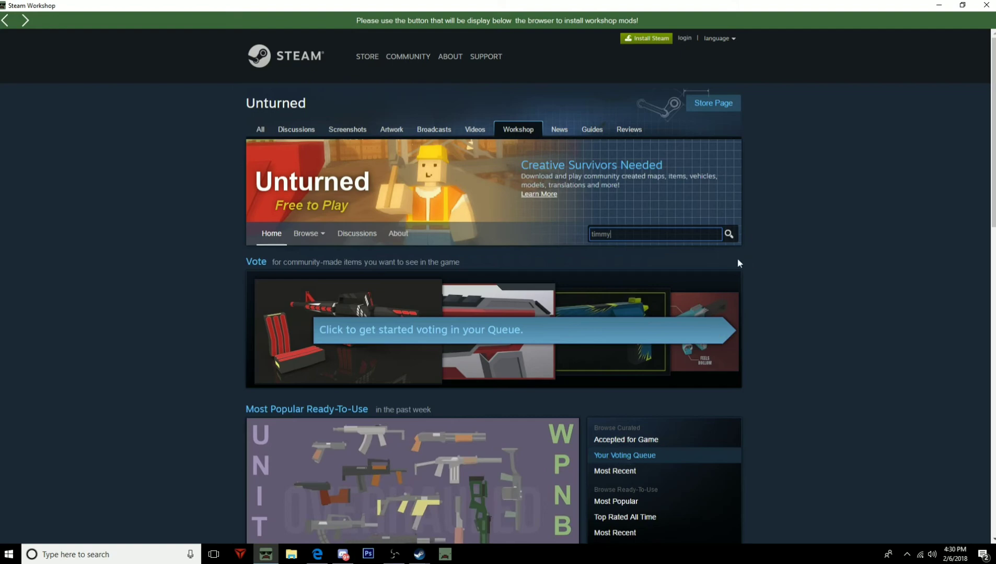
left_click(729, 234)
scroll(547, 372, "down", 2)
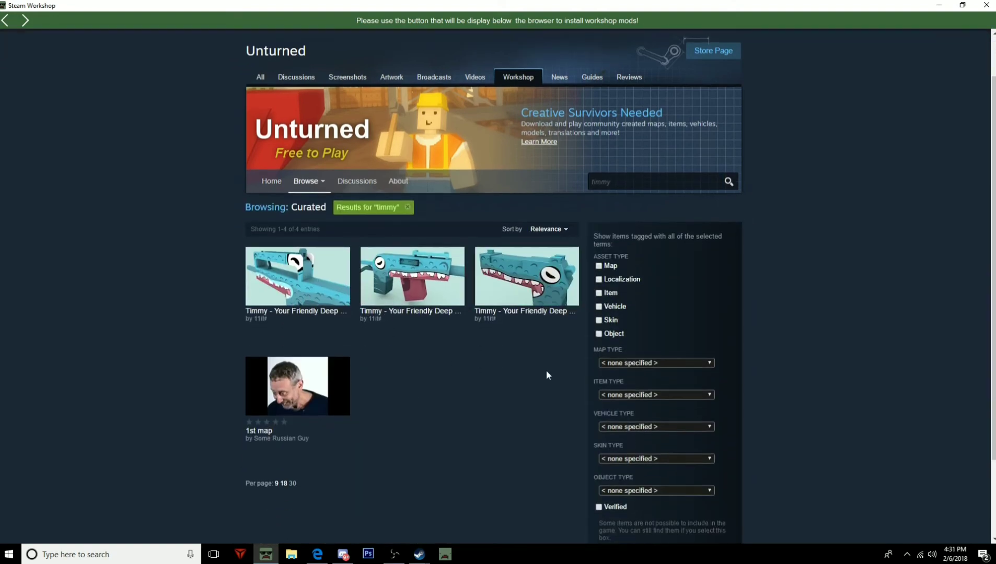
mouse_move(312, 357)
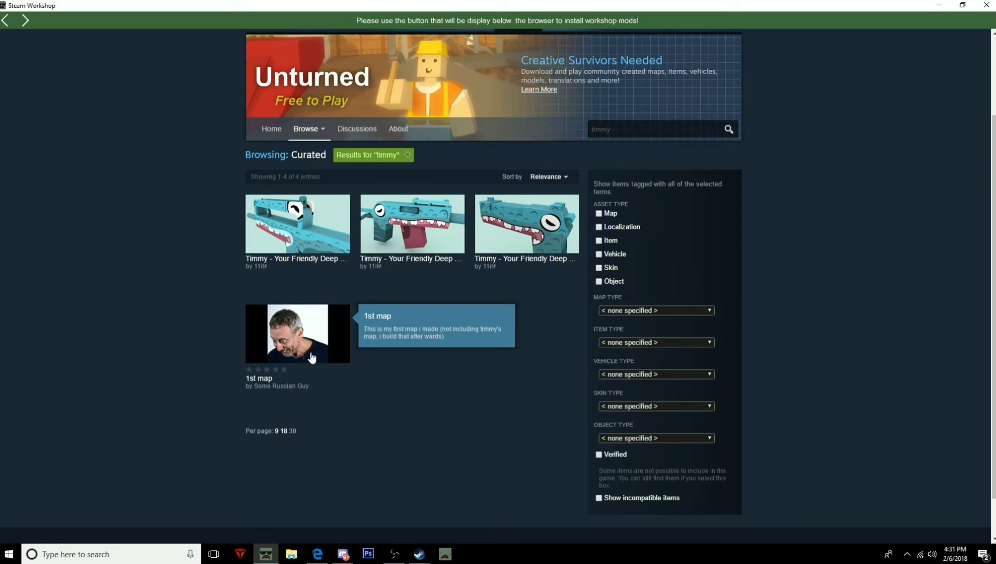
left_click(312, 357)
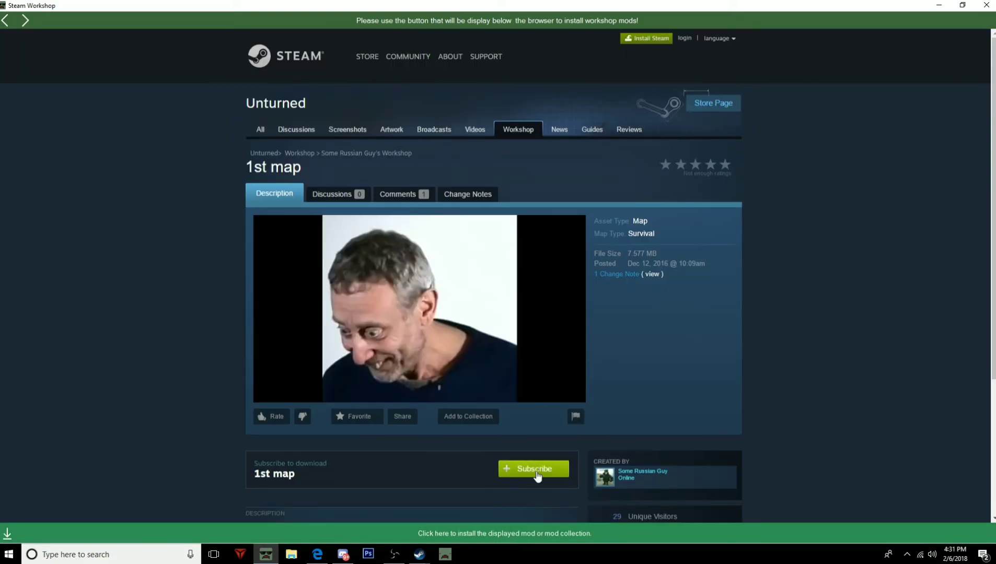
- Try subscribing to '1st map', cancel the sign-in prompt, and close the Workshop browser
left_click(537, 472)
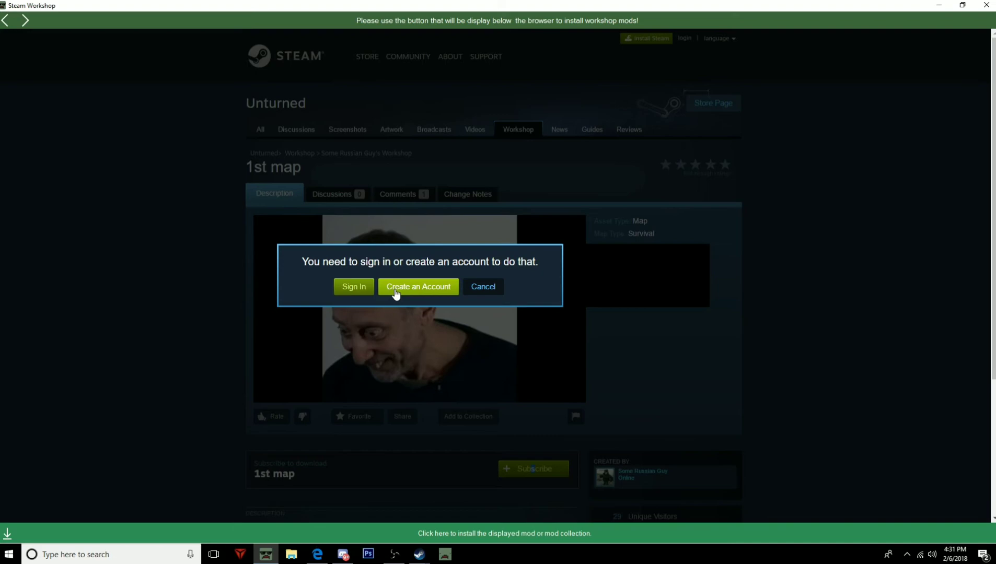
left_click(480, 288)
scroll(527, 438, "down", 1)
scroll(522, 442, "down", 3)
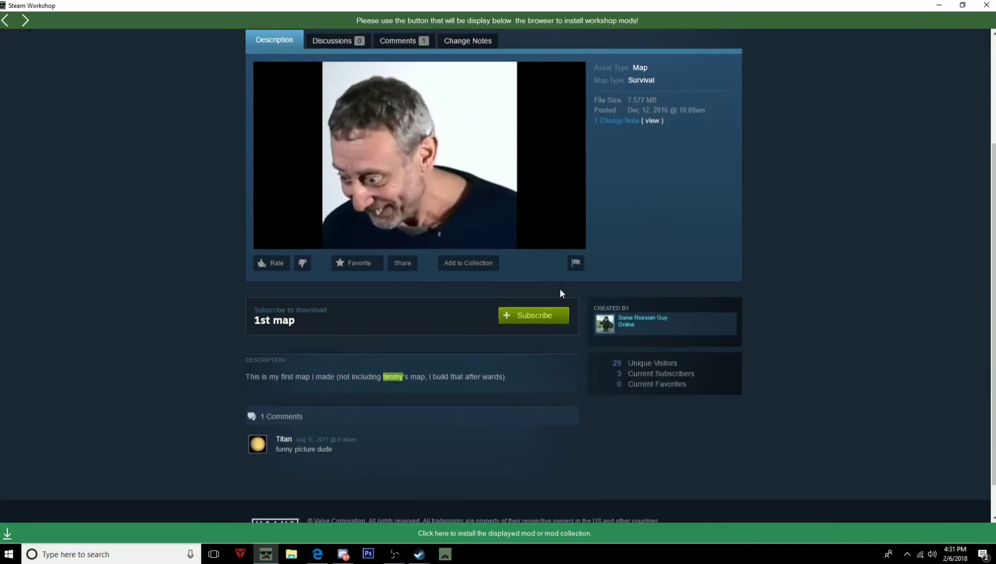
scroll(493, 444, "up", 4)
scroll(492, 442, "down", 4)
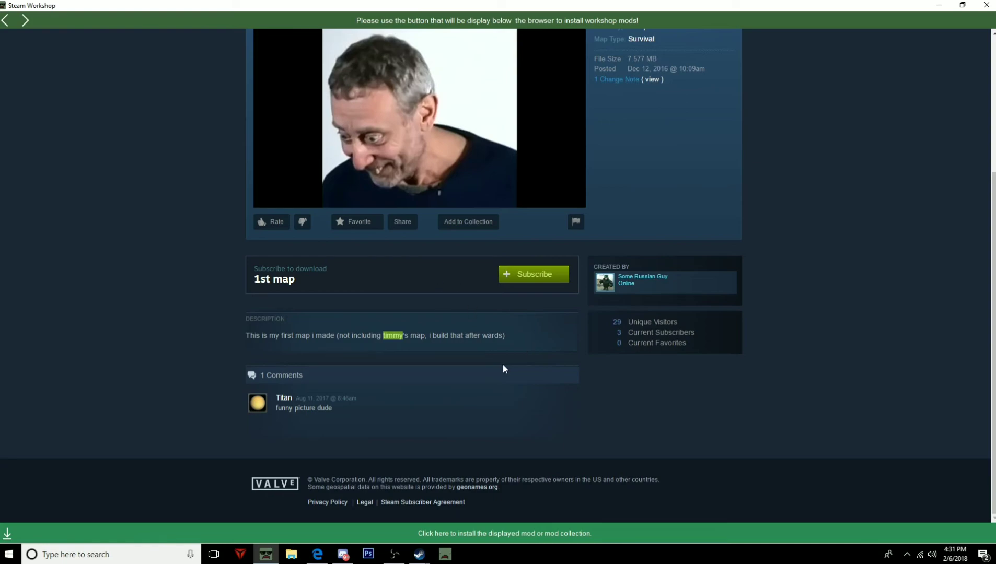
scroll(503, 367, "up", 4)
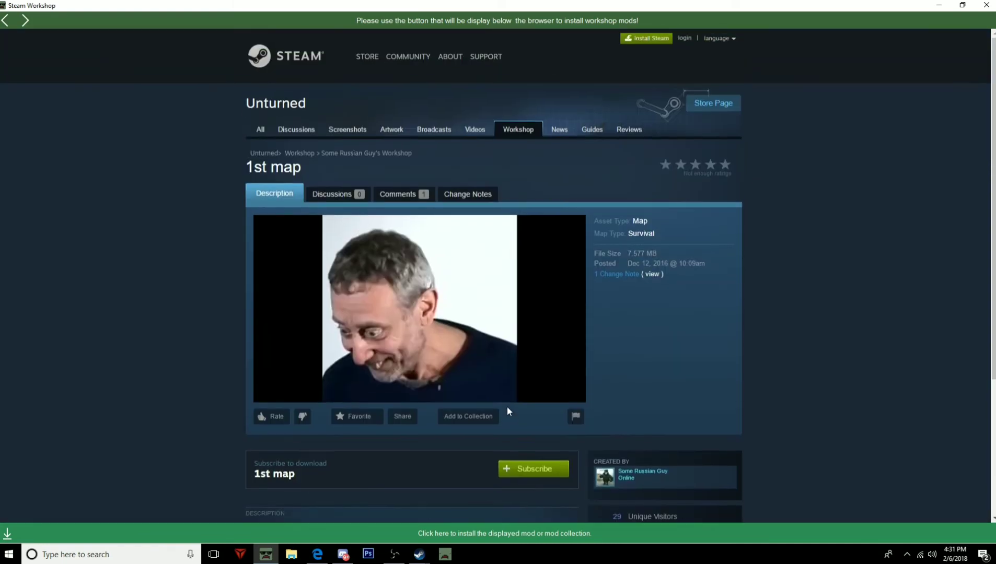
left_click(985, 6)
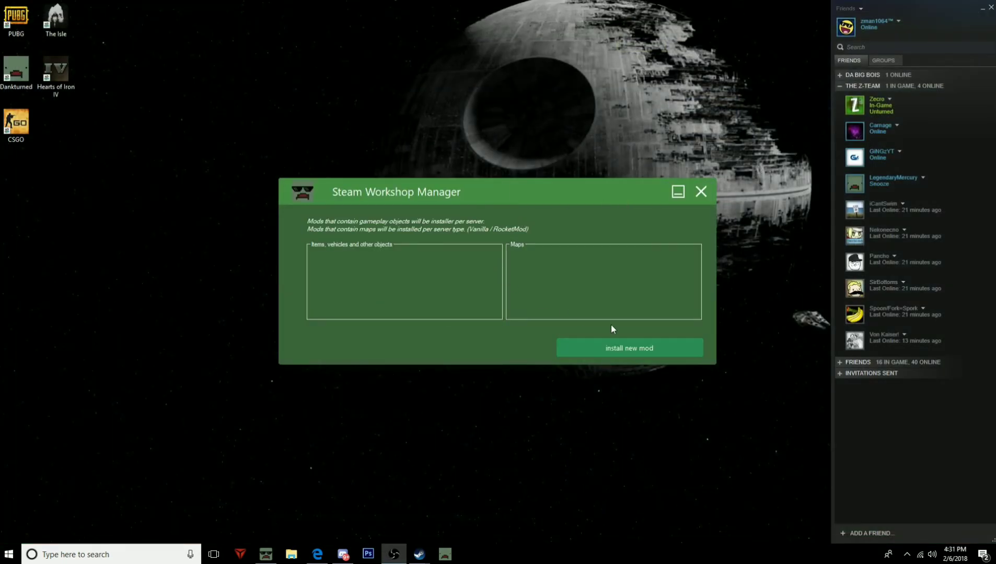
- Close the Steam Workshop Manager to return to the memes server's configuration
left_click(702, 192)
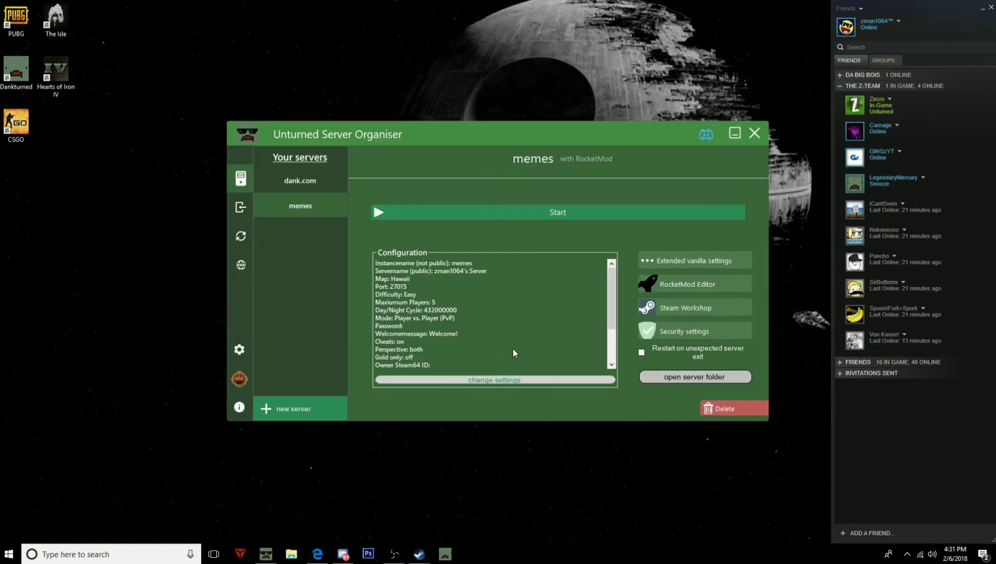